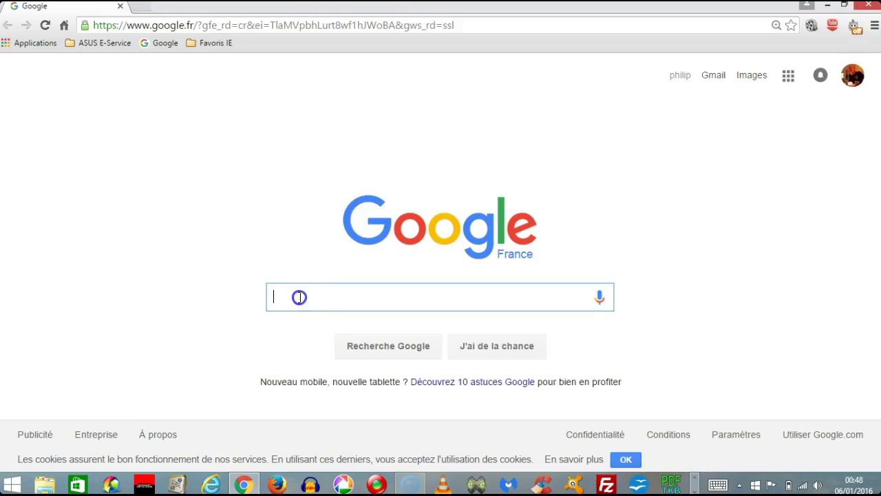
Search the web for howto.volt17.org and open the howto site from the results.
{"action": "type", "text": "howto."}
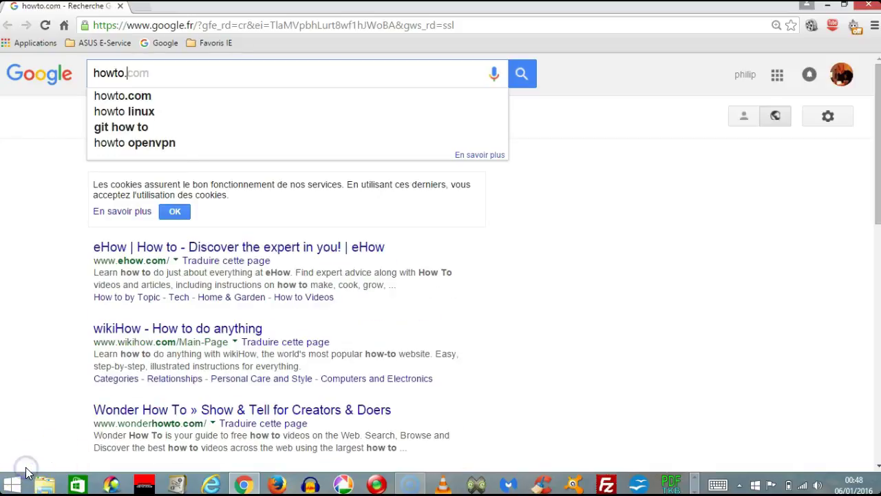
{"action": "left_click", "coordinate": [138, 74]}
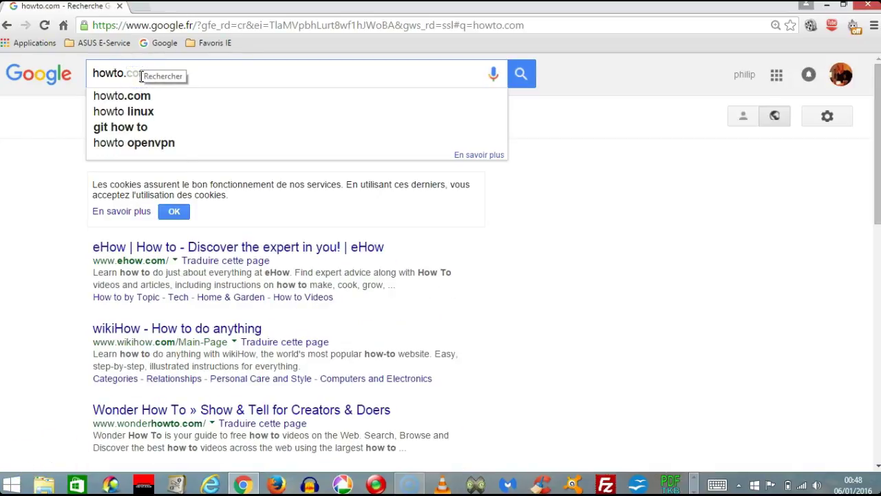
{"action": "type", "text": "vol"}
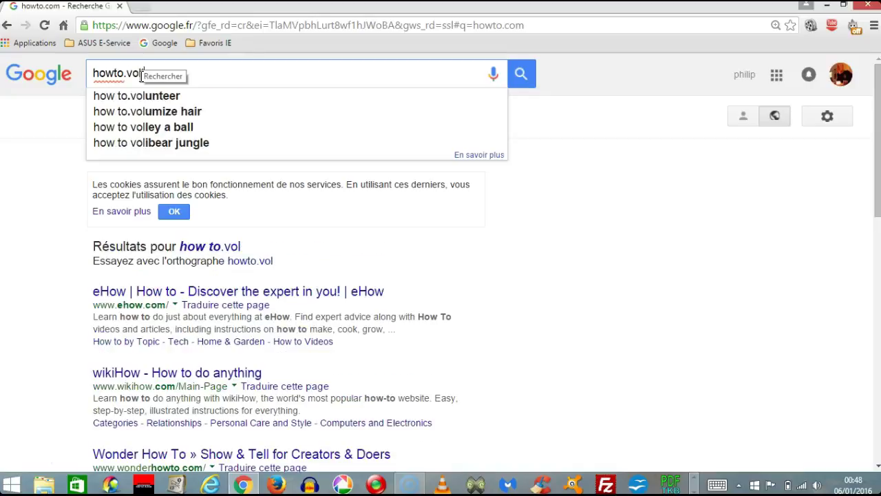
{"action": "type", "text": "t.co"}
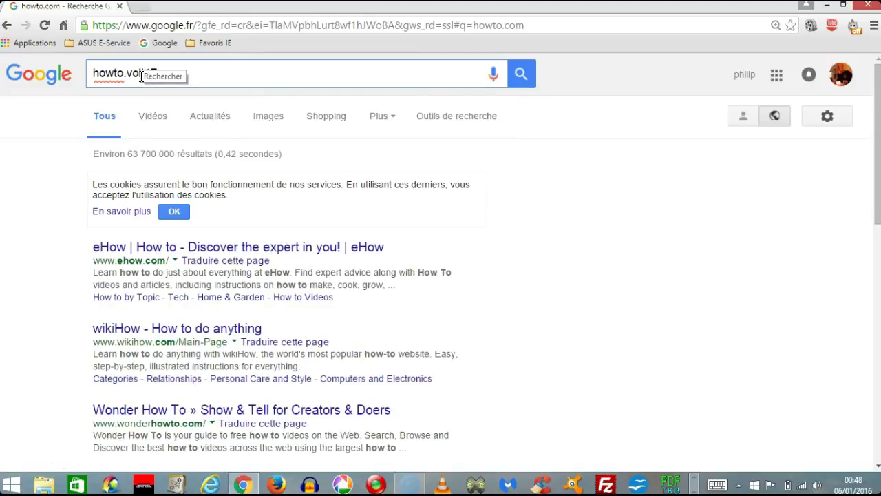
{"action": "type", "text": "m"}
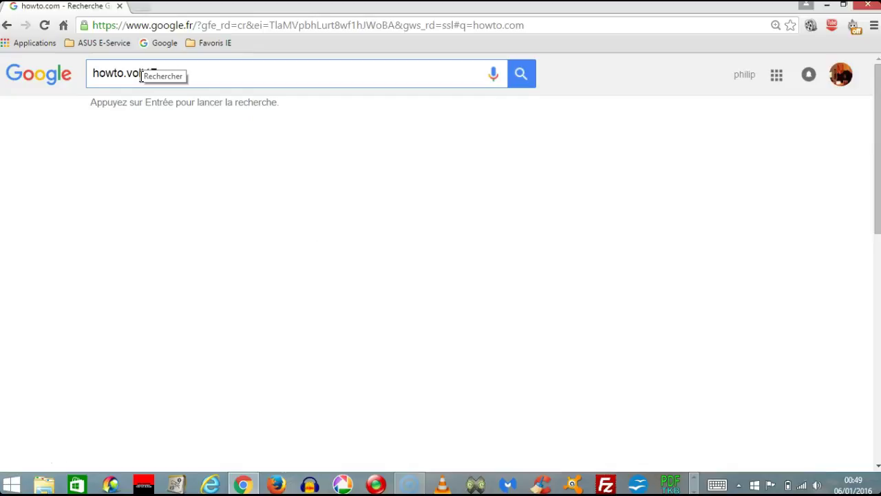
{"action": "left_click", "coordinate": [527, 79]}
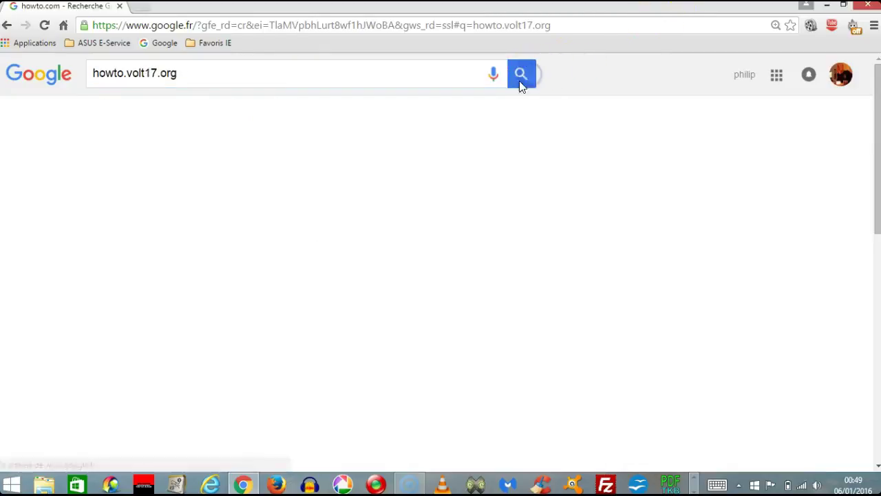
{"action": "left_click", "coordinate": [96, 249]}
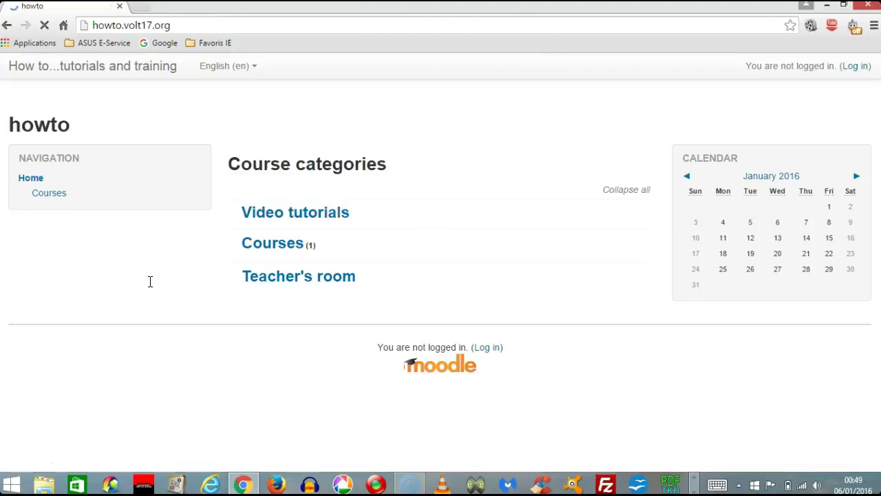
Log in to the howto Moodle site with the account's username and password.
{"action": "left_click", "coordinate": [854, 71]}
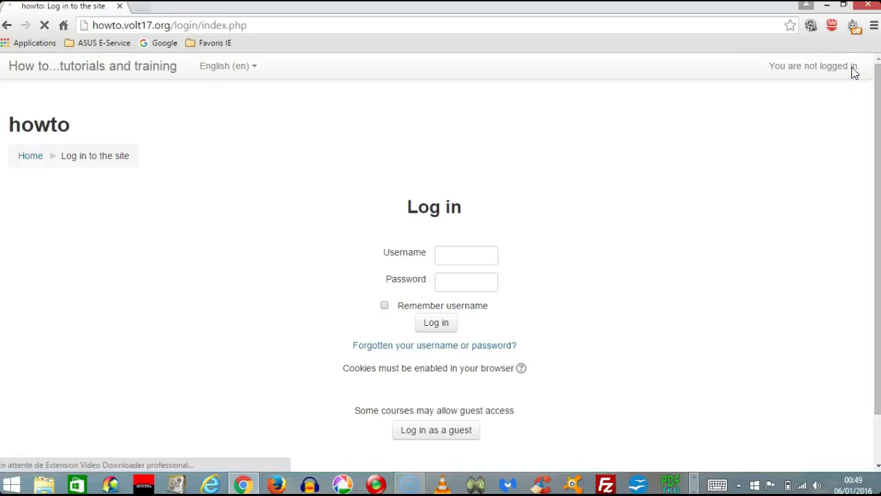
{"action": "left_click", "coordinate": [428, 327]}
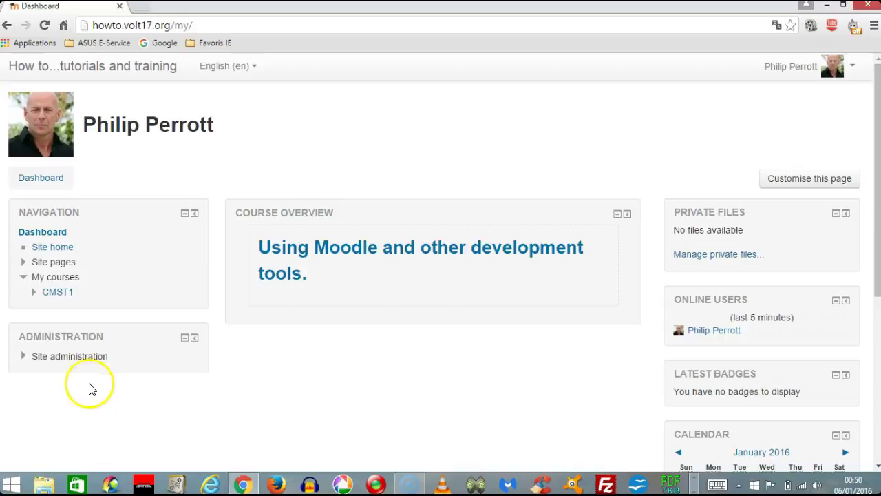
Open the system role assignment page under the site's user permissions and choose the Manager role.
{"action": "double_click", "coordinate": [65, 363]}
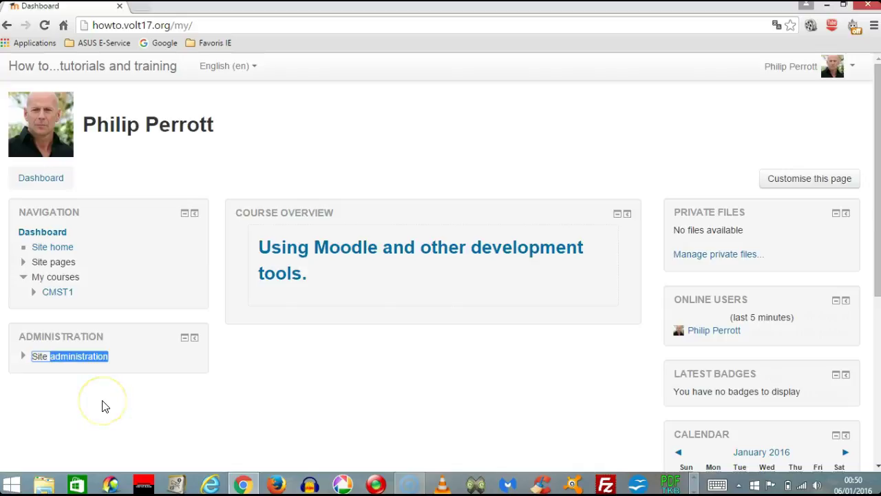
{"action": "left_click", "coordinate": [82, 357]}
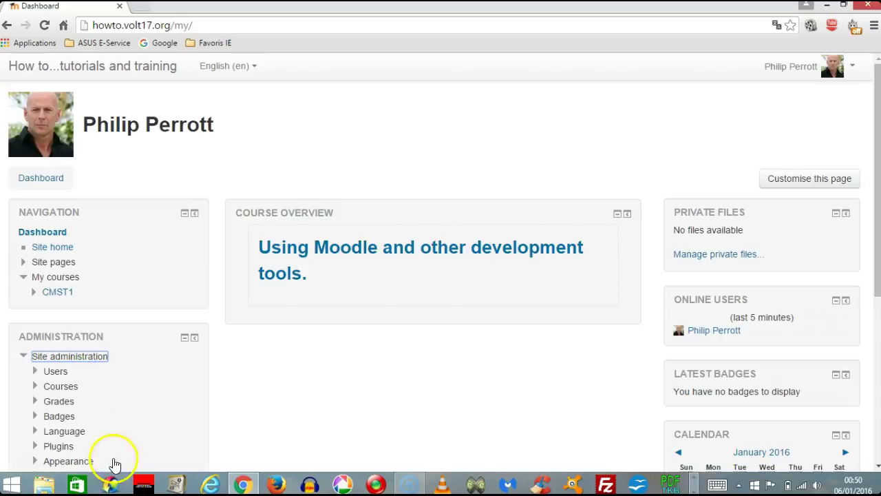
{"action": "left_click", "coordinate": [56, 373]}
{"action": "left_click", "coordinate": [81, 399]}
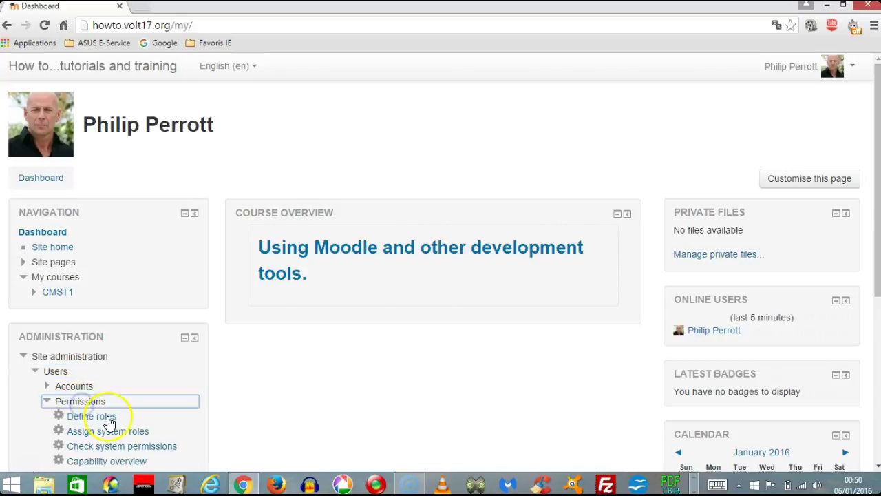
{"action": "left_click", "coordinate": [105, 433]}
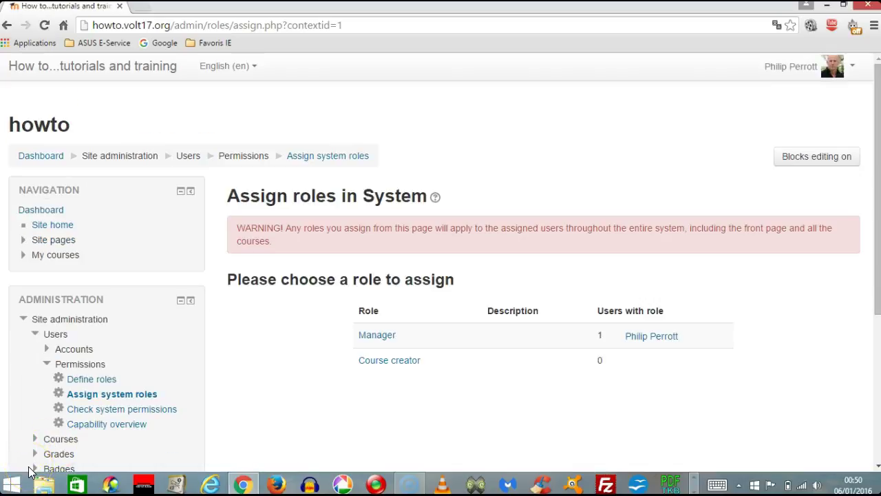
{"action": "left_click", "coordinate": [43, 468]}
{"action": "left_click", "coordinate": [374, 336]}
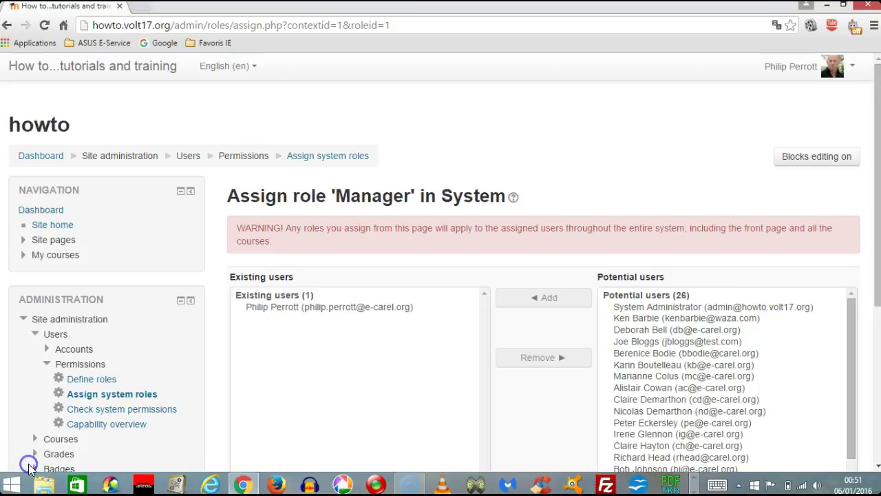
Assign the Manager system role to the fifth person in the potential users list.
{"action": "scroll", "coordinate": [292, 375], "scroll_direction": "down", "scroll_amount": 2}
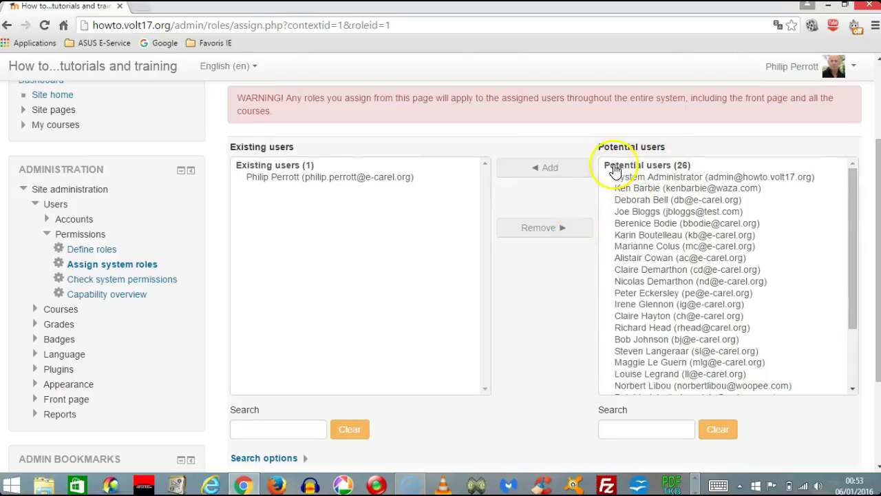
{"action": "left_click", "coordinate": [641, 225]}
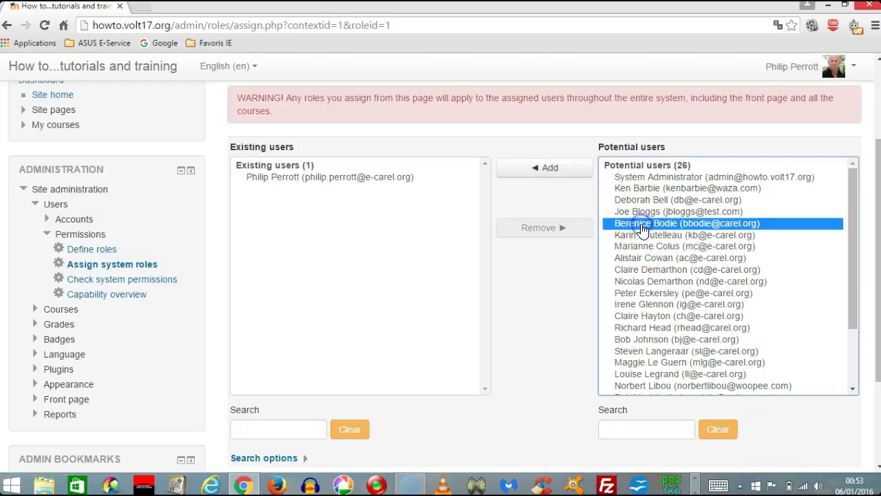
{"action": "left_click", "coordinate": [555, 171]}
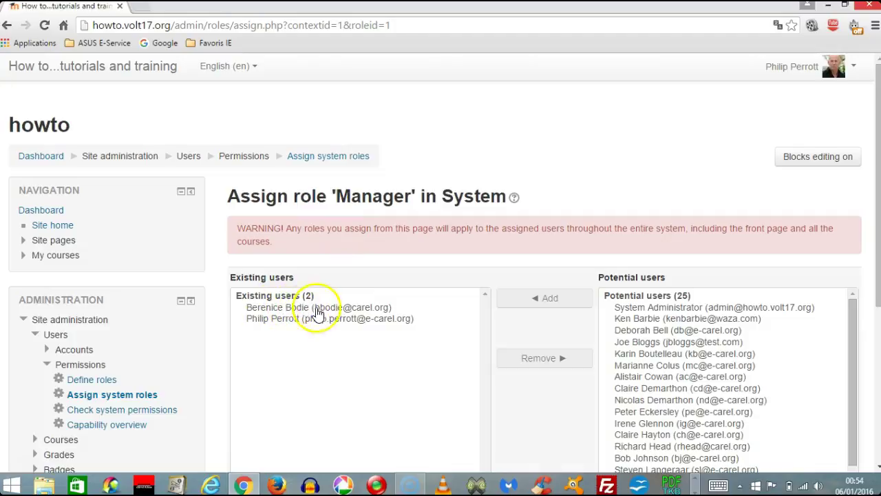
Remove the newly added person from the users holding the Manager system role.
{"action": "scroll", "coordinate": [399, 388], "scroll_direction": "down", "scroll_amount": 1}
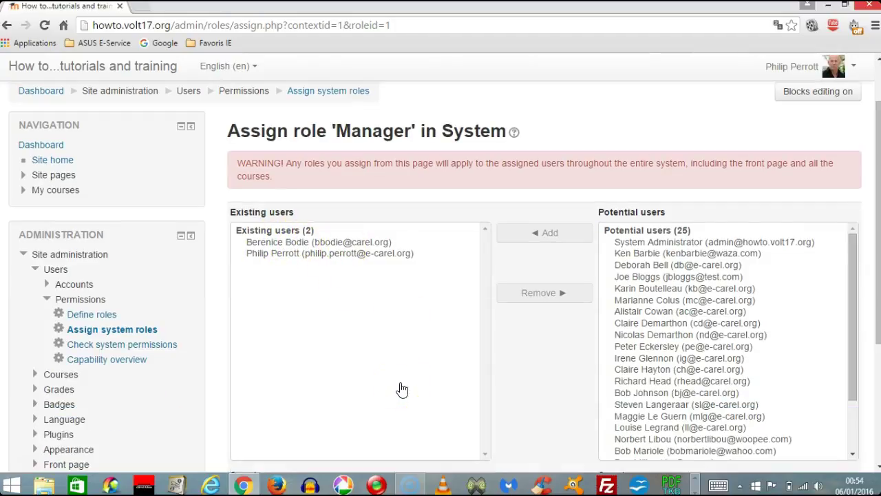
{"action": "scroll", "coordinate": [402, 389], "scroll_direction": "down", "scroll_amount": 1}
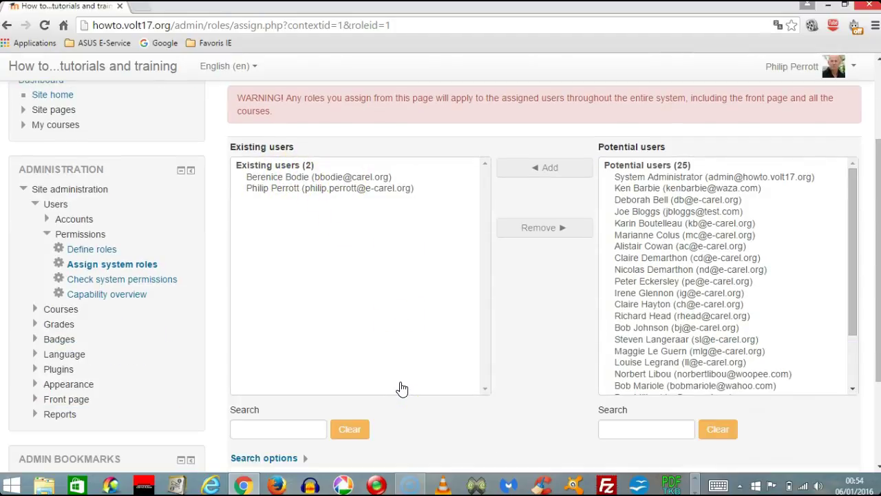
{"action": "left_click", "coordinate": [309, 181]}
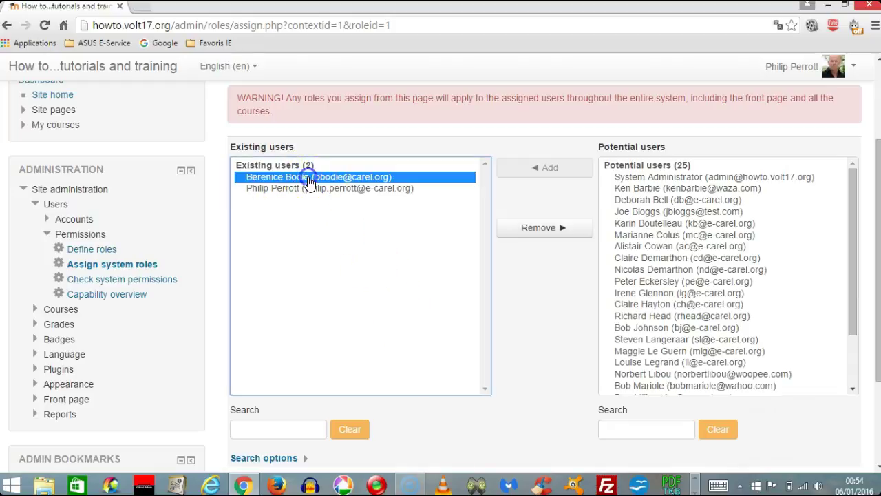
{"action": "left_click", "coordinate": [548, 234]}
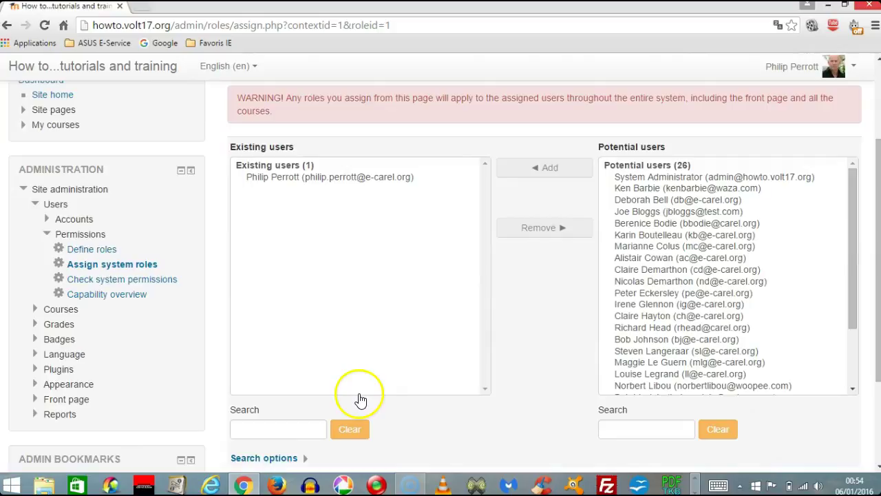
Return to the site home and open the course "Using Moodle and other development tools." in the Courses category.
{"action": "scroll", "coordinate": [206, 328], "scroll_direction": "up", "scroll_amount": 2}
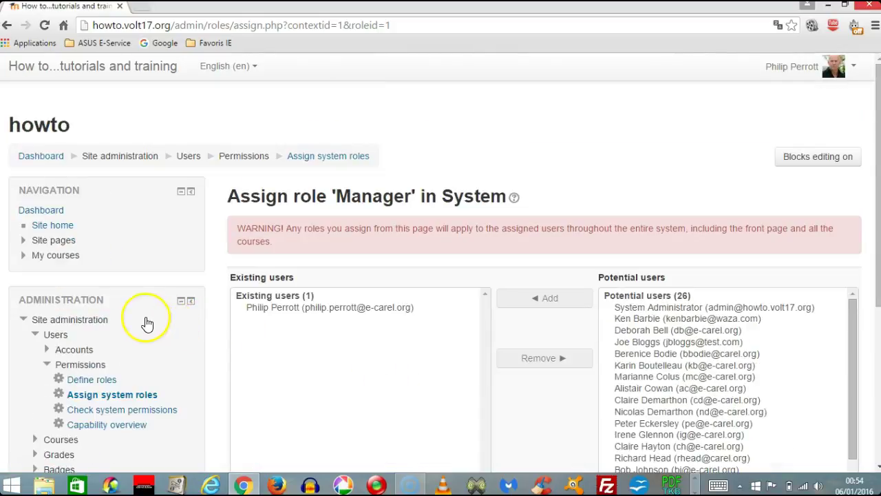
{"action": "scroll", "coordinate": [108, 282], "scroll_direction": "down", "scroll_amount": 1}
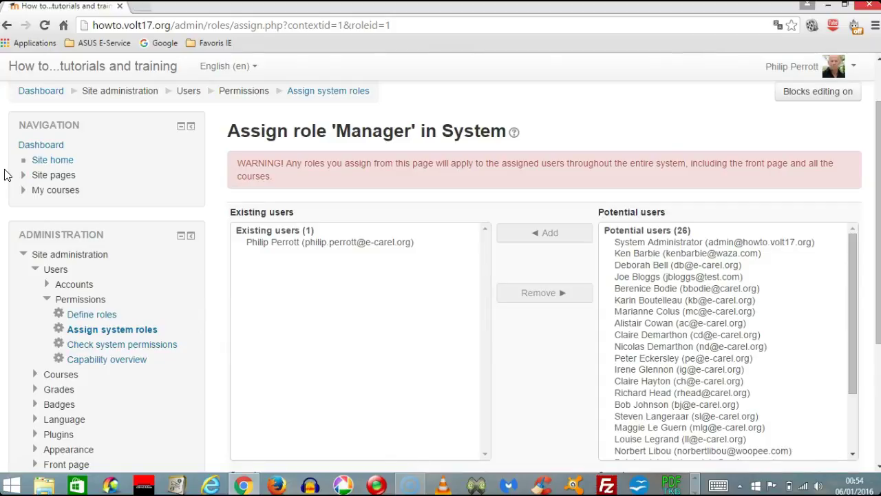
{"action": "left_click", "coordinate": [59, 167]}
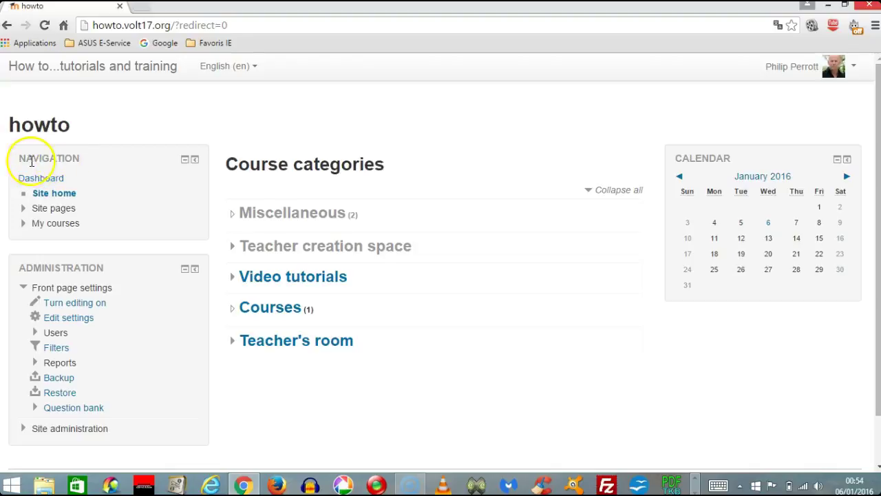
{"action": "scroll", "coordinate": [69, 165], "scroll_direction": "down", "scroll_amount": 1}
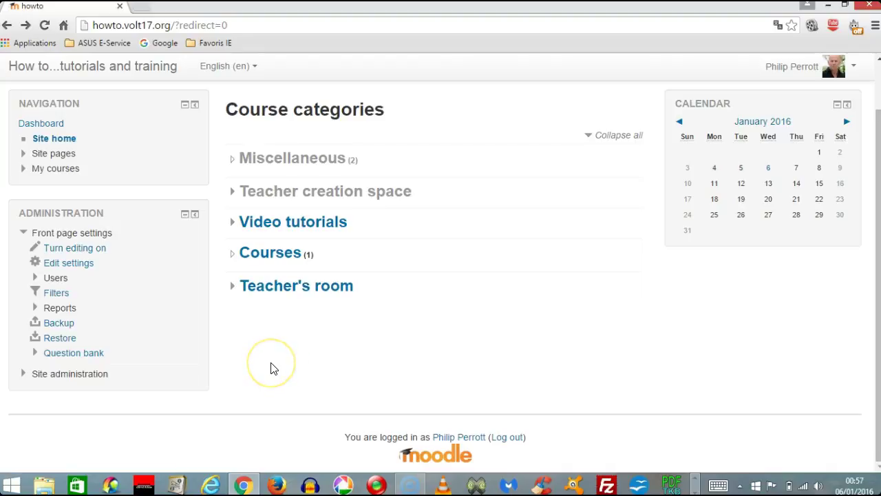
{"action": "left_click", "coordinate": [267, 255]}
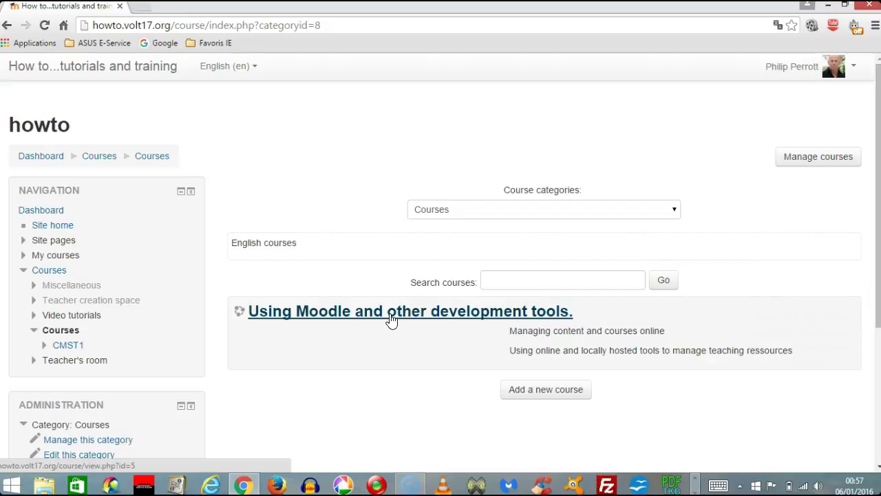
{"action": "left_click", "coordinate": [352, 367]}
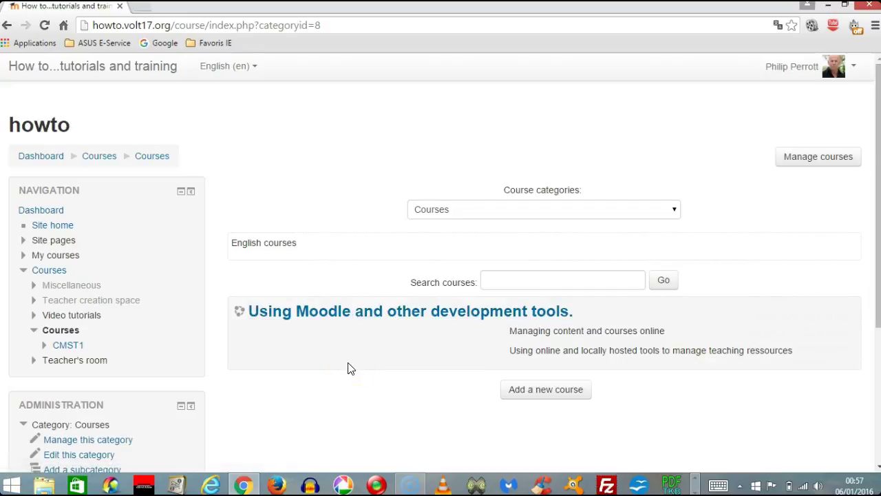
{"action": "left_click", "coordinate": [309, 416]}
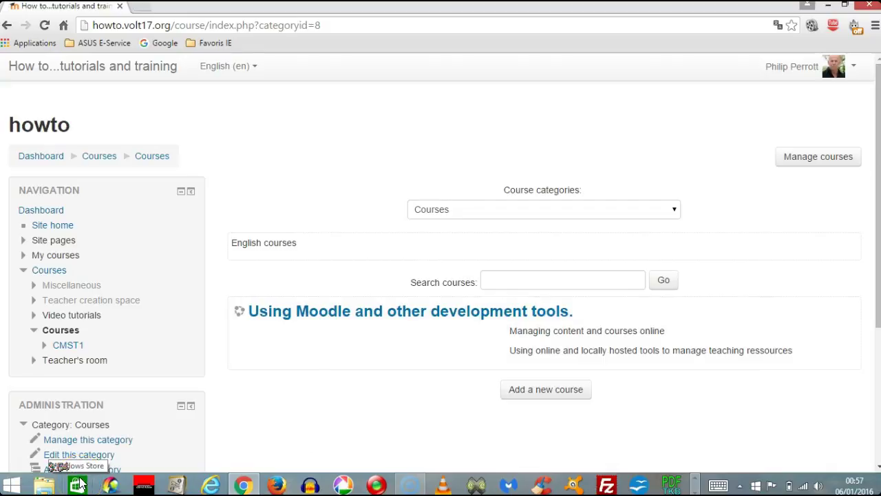
{"action": "left_click", "coordinate": [31, 470]}
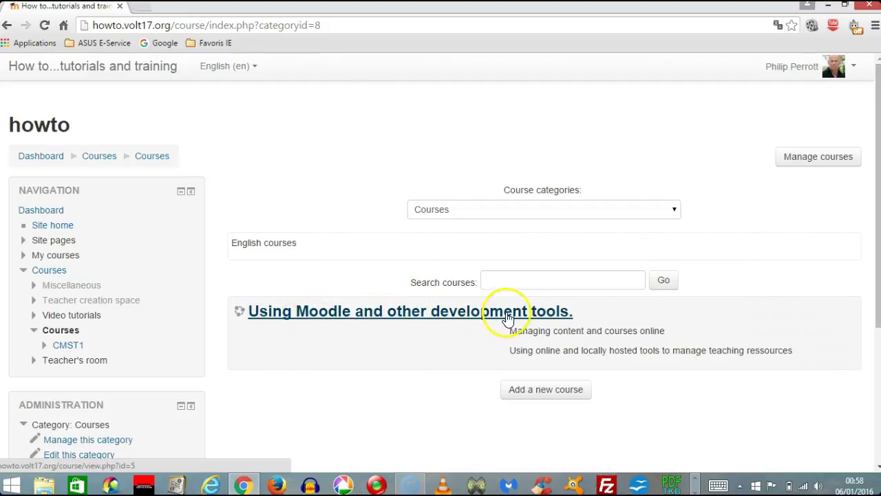
{"action": "left_click", "coordinate": [424, 315]}
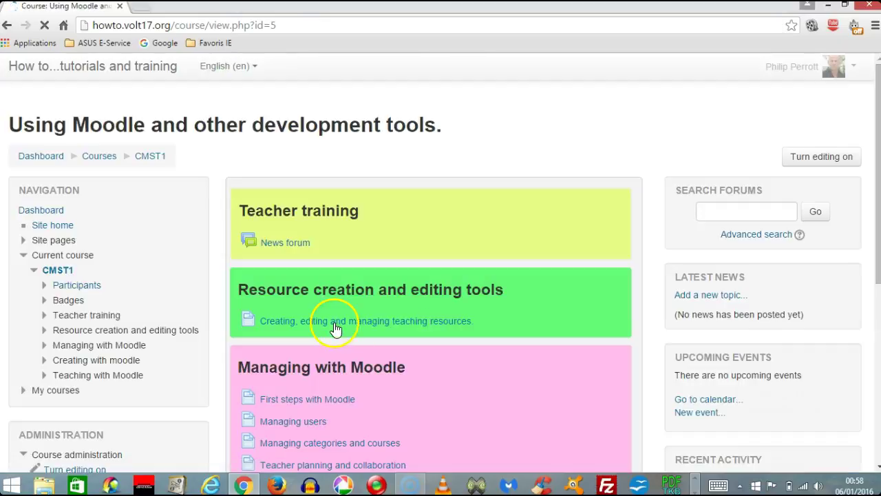
{"action": "left_click", "coordinate": [29, 468]}
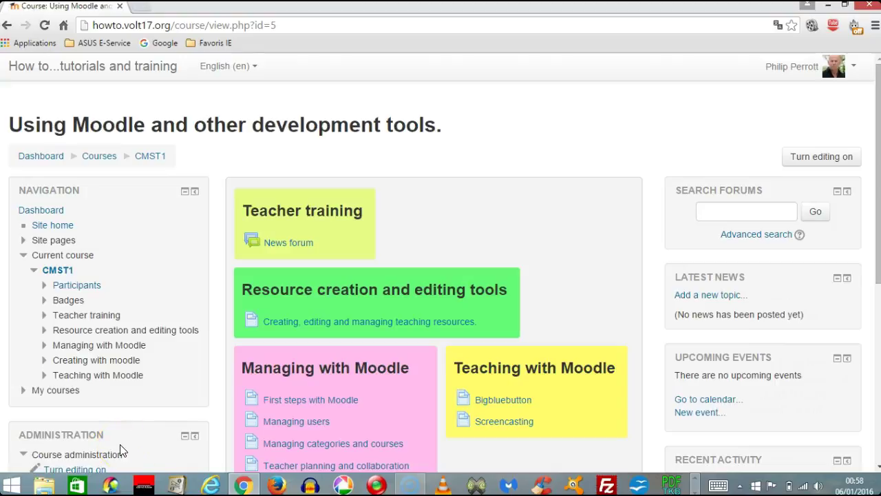
Open the course's enrolled users page and go through the list to the enrolment option at its end.
{"action": "scroll", "coordinate": [215, 372], "scroll_direction": "down", "scroll_amount": 2}
{"action": "scroll", "coordinate": [213, 372], "scroll_direction": "down", "scroll_amount": 1}
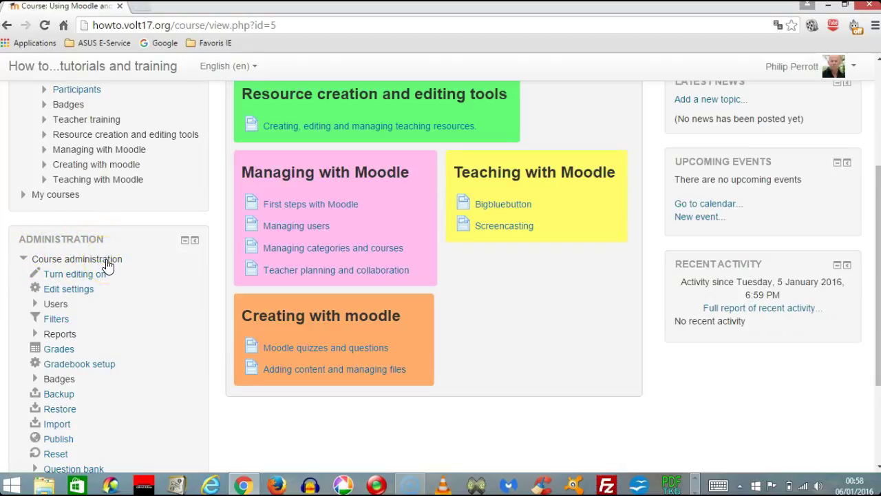
{"action": "left_click", "coordinate": [57, 305]}
{"action": "left_click", "coordinate": [84, 321]}
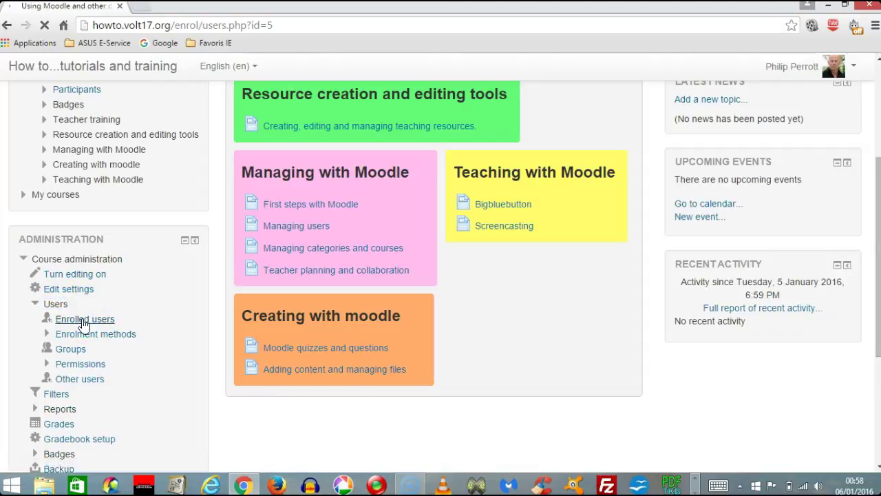
{"action": "scroll", "coordinate": [478, 285], "scroll_direction": "down", "scroll_amount": 3}
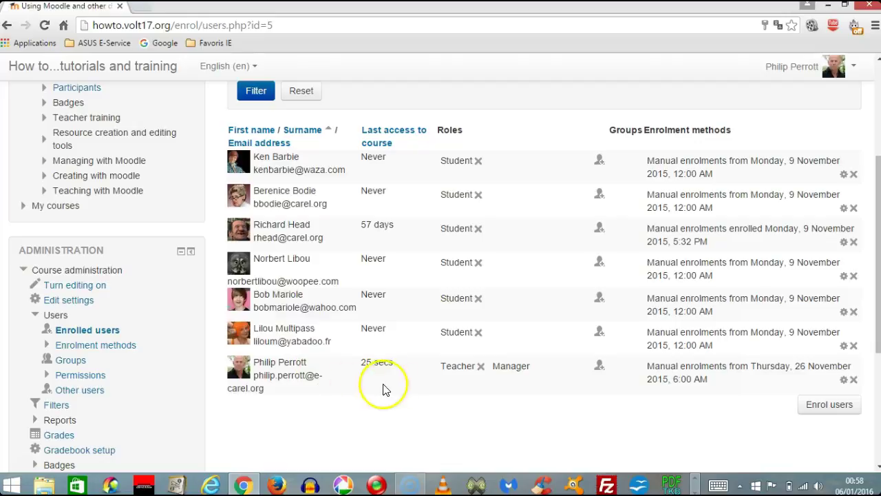
{"action": "scroll", "coordinate": [571, 395], "scroll_direction": "down", "scroll_amount": 2}
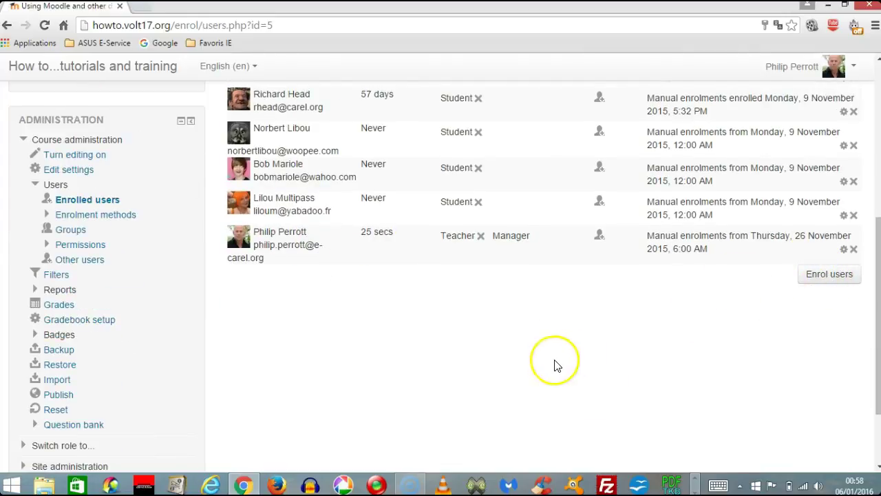
Assign the Manager course role to the second person in the enrolled users list.
{"action": "scroll", "coordinate": [504, 360], "scroll_direction": "up", "scroll_amount": 3}
{"action": "scroll", "coordinate": [491, 355], "scroll_direction": "down", "scroll_amount": 1}
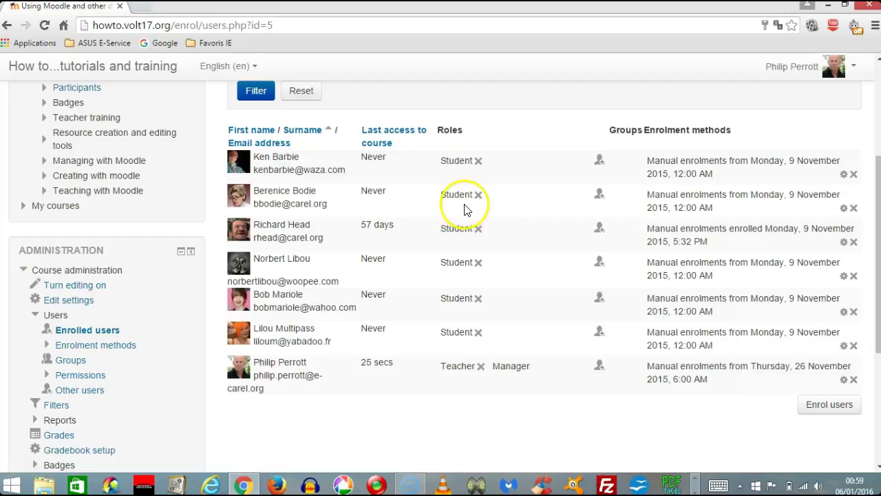
{"action": "left_click", "coordinate": [31, 465]}
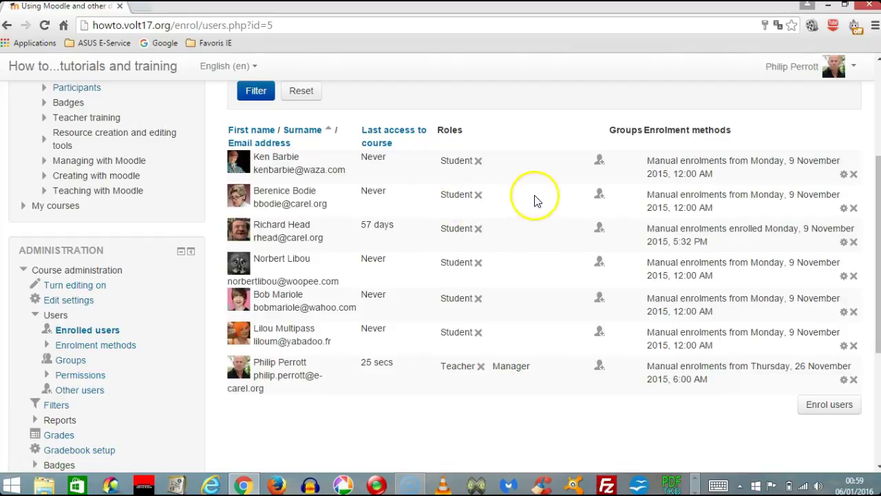
{"action": "left_click", "coordinate": [601, 199]}
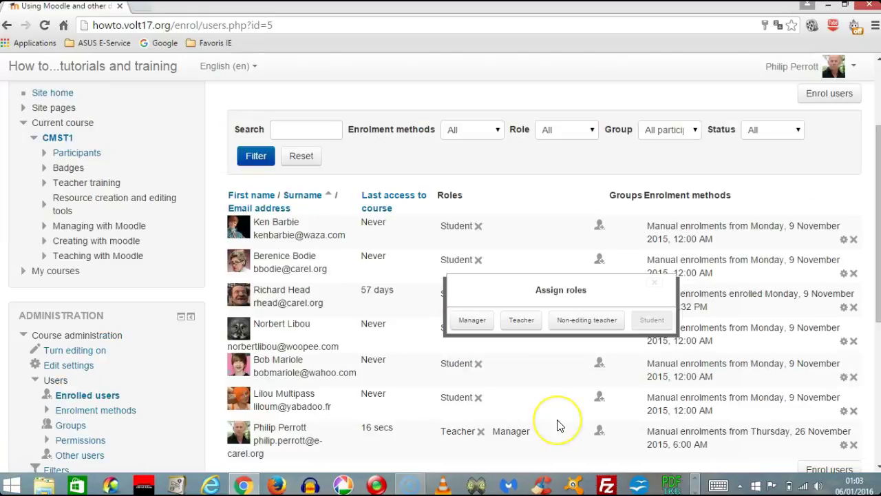
{"action": "left_click", "coordinate": [536, 346]}
{"action": "left_click", "coordinate": [458, 321]}
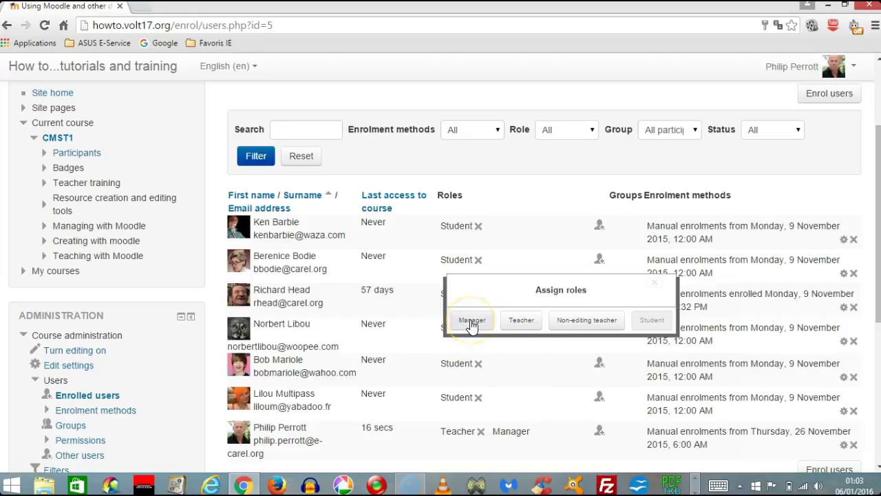
{"action": "left_click", "coordinate": [471, 322]}
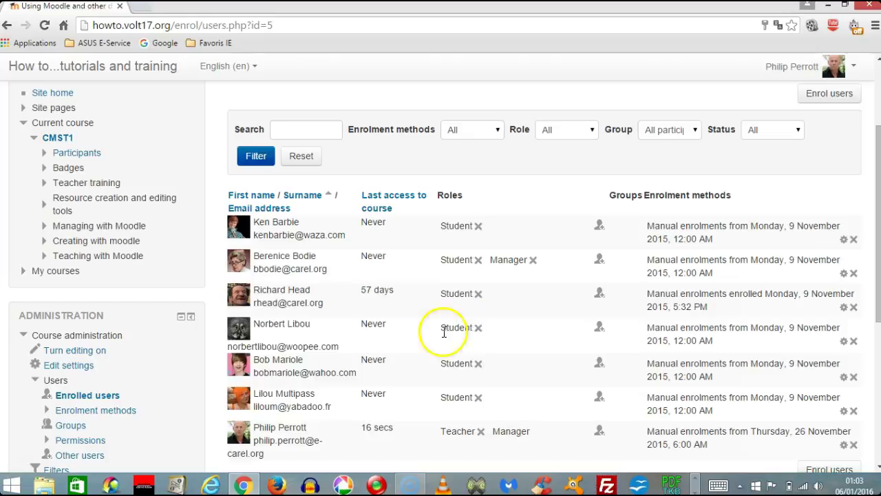
Remove the Student role from the second enrolled user and confirm the role change.
{"action": "left_click", "coordinate": [34, 467]}
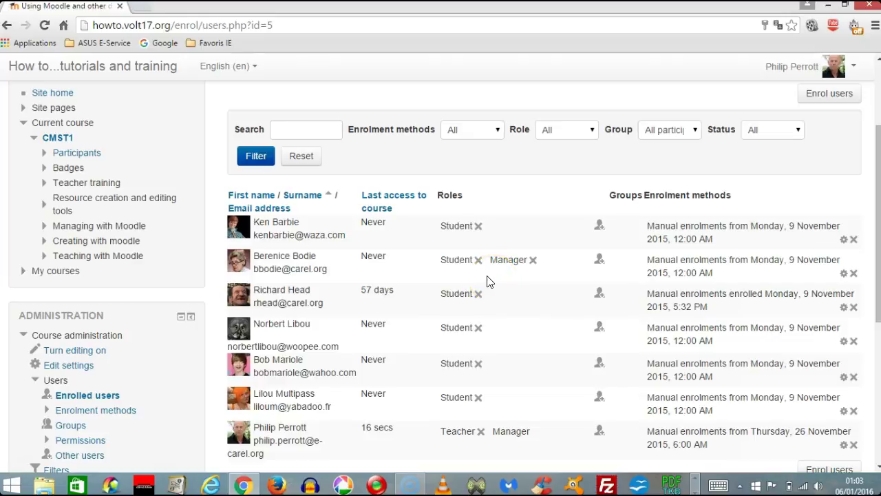
{"action": "left_click", "coordinate": [477, 260]}
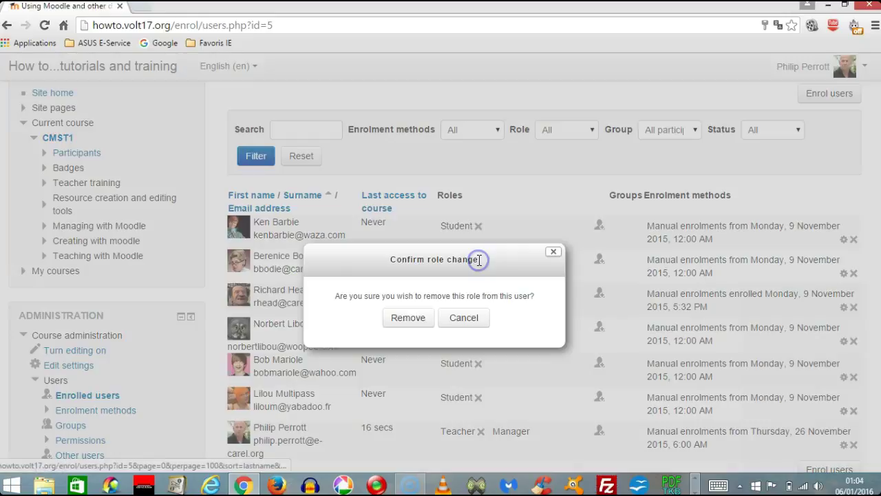
{"action": "left_click", "coordinate": [406, 320]}
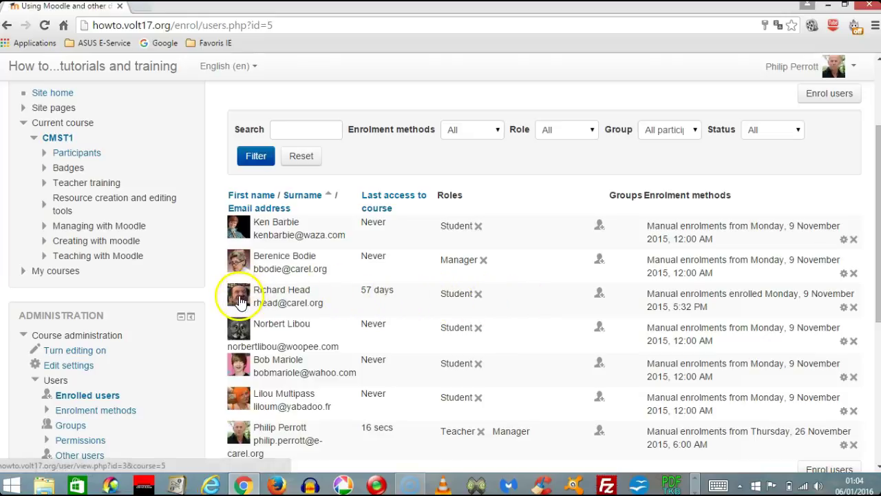
Open the profile of the fifth enrolled user, log in as that user and continue to the course page.
{"action": "left_click", "coordinate": [239, 368]}
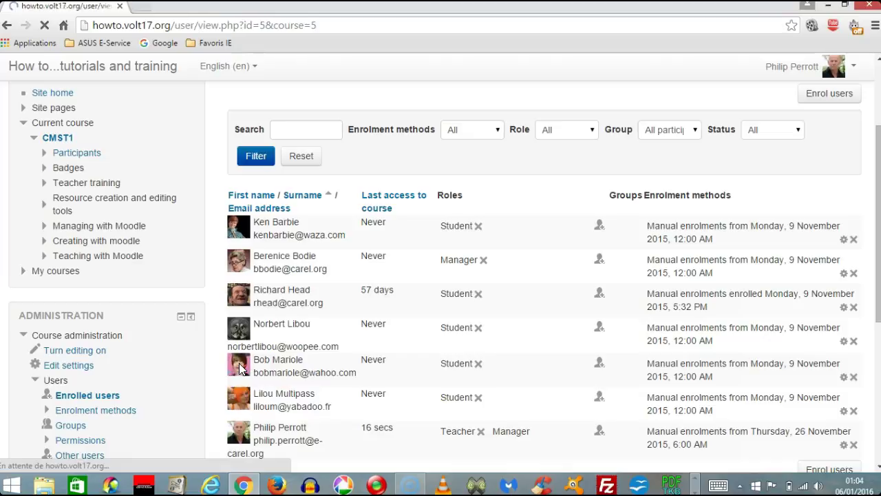
{"action": "left_click", "coordinate": [256, 366]}
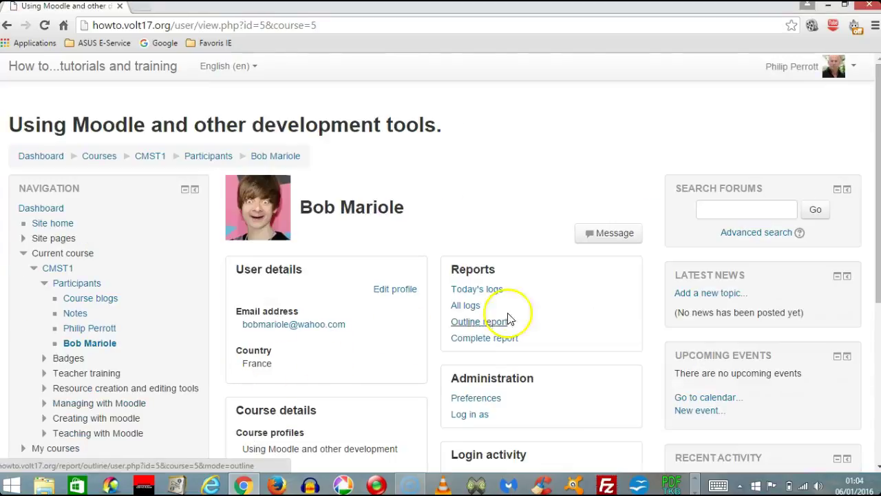
{"action": "scroll", "coordinate": [606, 309], "scroll_direction": "down", "scroll_amount": 2}
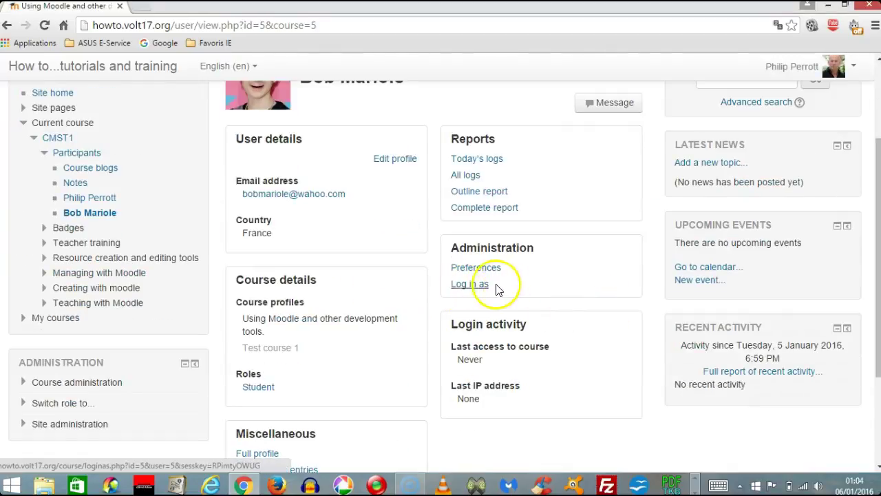
{"action": "left_click", "coordinate": [479, 289]}
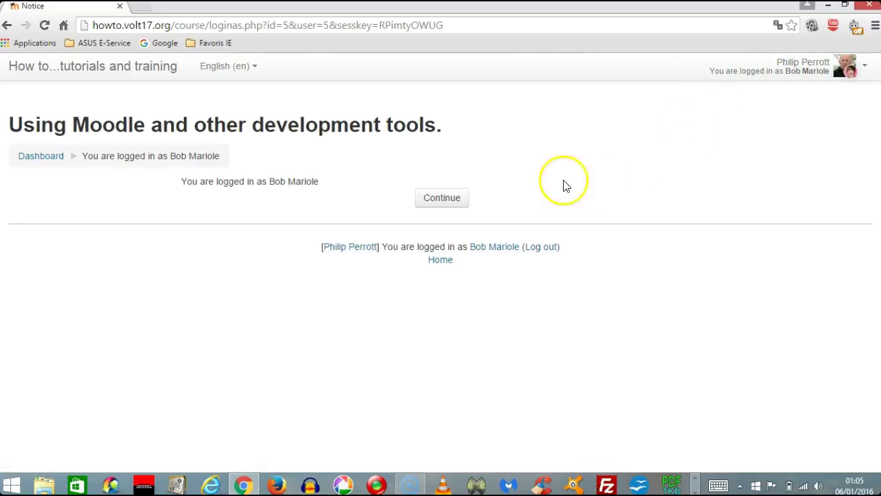
{"action": "left_click", "coordinate": [448, 200]}
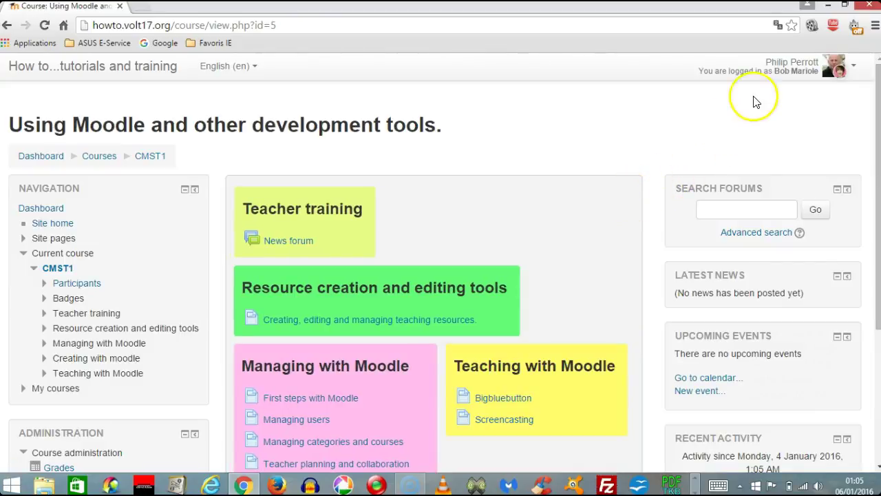
Log out of the impersonated user's session and log back in with the prefilled administrator credentials.
{"action": "left_click", "coordinate": [852, 71]}
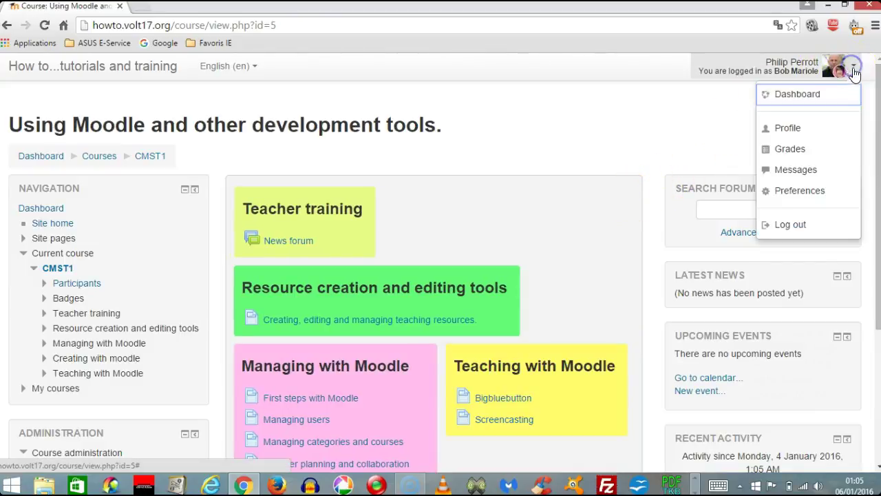
{"action": "left_click", "coordinate": [791, 226]}
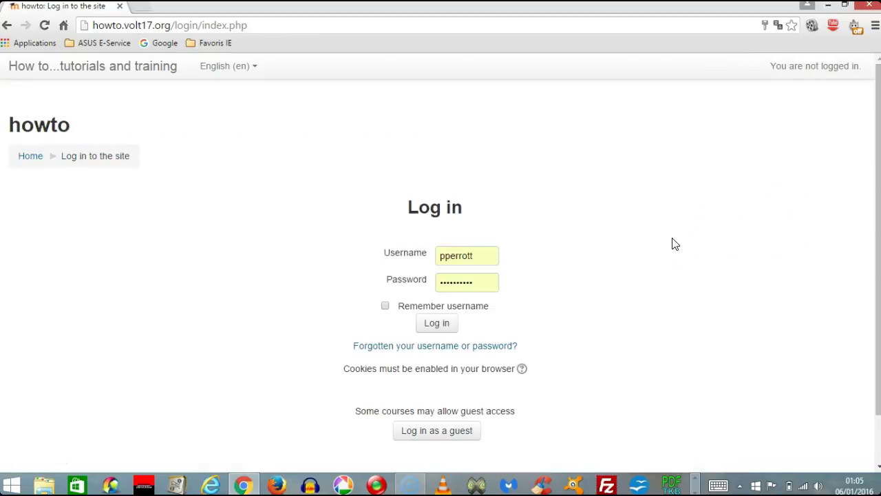
{"action": "scroll", "coordinate": [619, 262], "scroll_direction": "down", "scroll_amount": 1}
{"action": "left_click", "coordinate": [437, 268]}
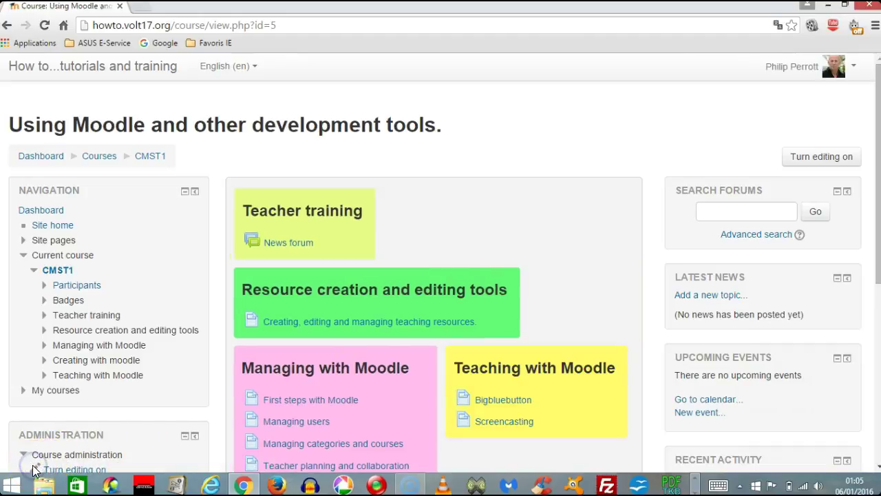
Go back from the course page to the previously visited page.
{"action": "scroll", "coordinate": [425, 268], "scroll_direction": "down", "scroll_amount": 1}
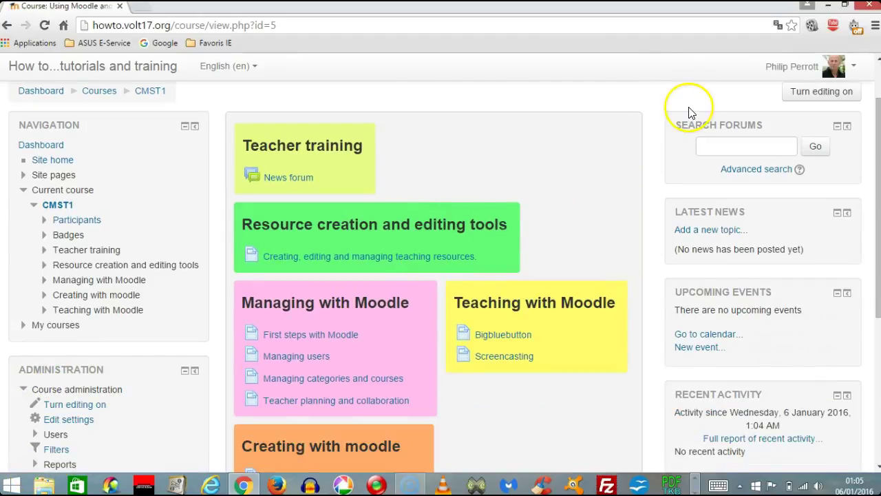
{"action": "left_click", "coordinate": [7, 26]}
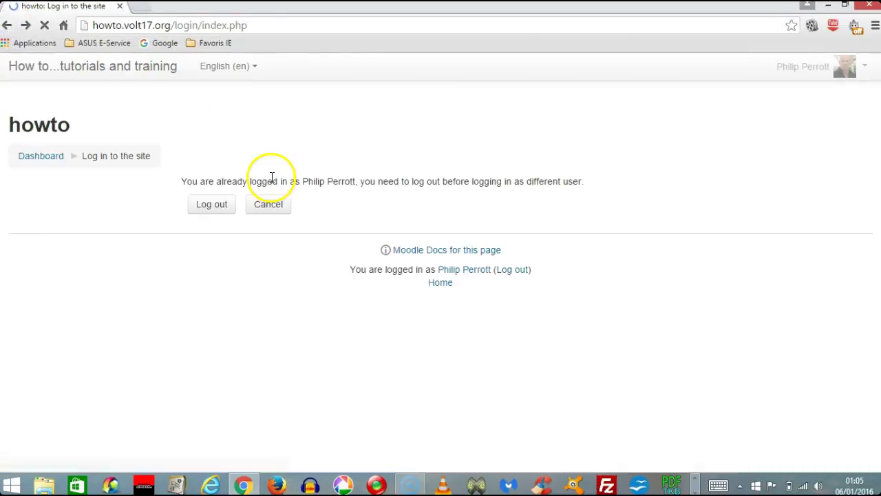